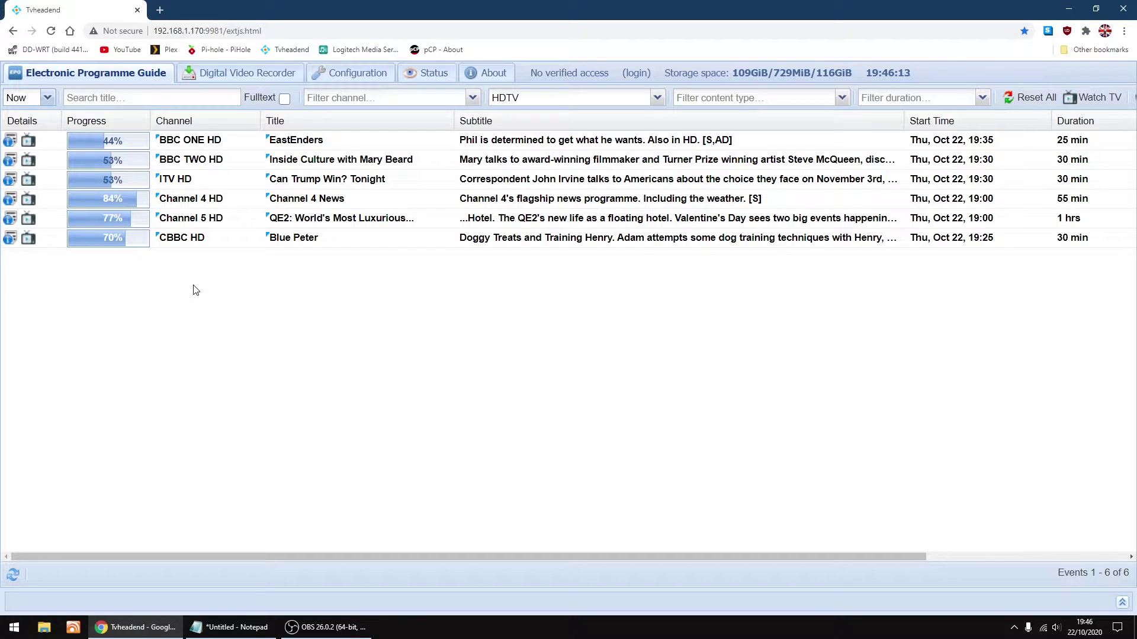
Step: Open the DVB Inputs Muxes list showing the nine DVB-T muxes and their scan status
click(355, 79)
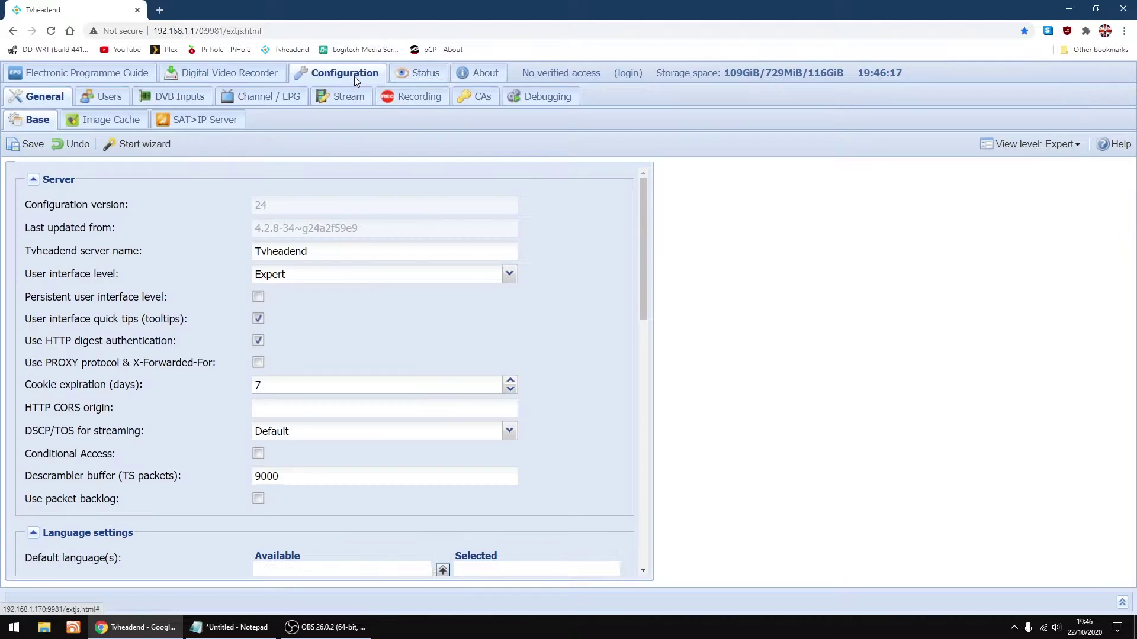
click(169, 102)
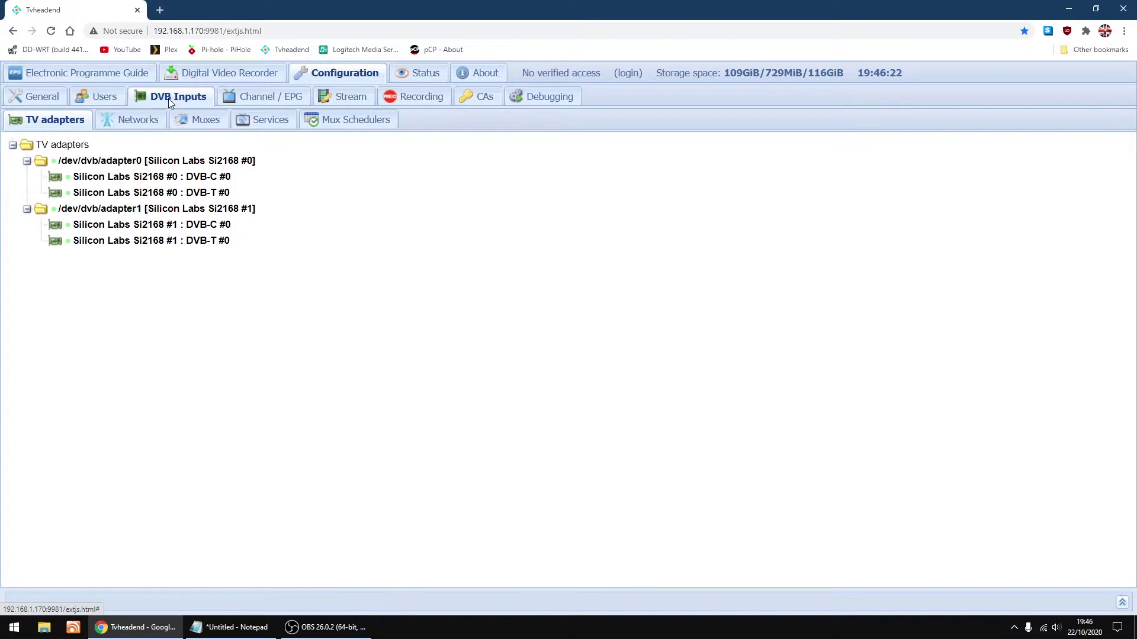
click(204, 122)
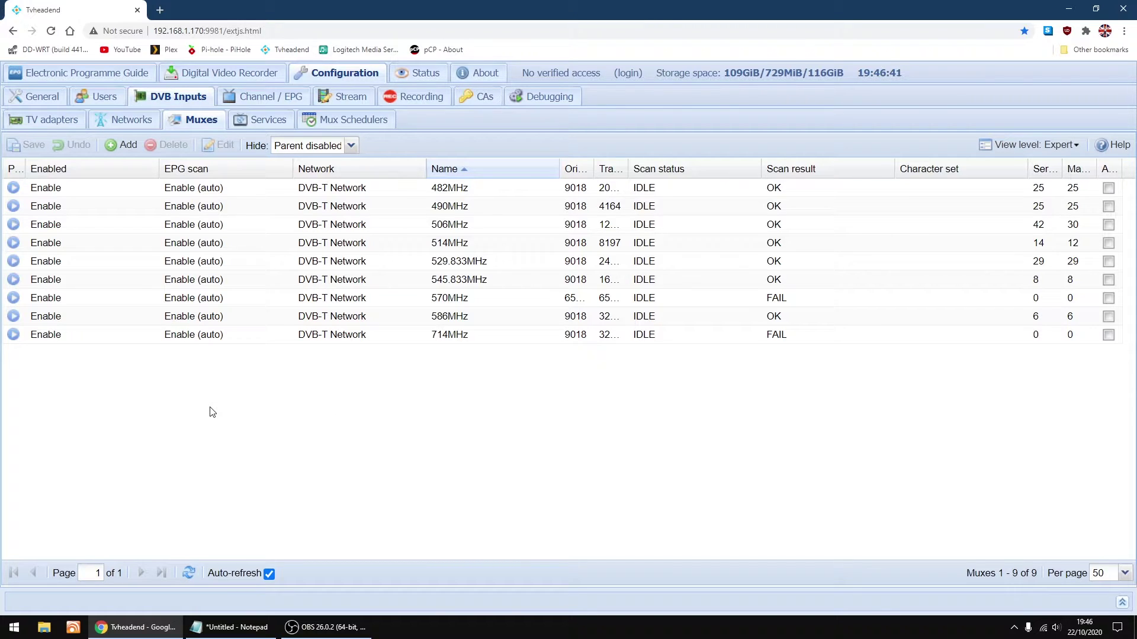
Step: Start a new mux on the DVB-T Network, with the browser beside the Notepad mux notes
click(128, 150)
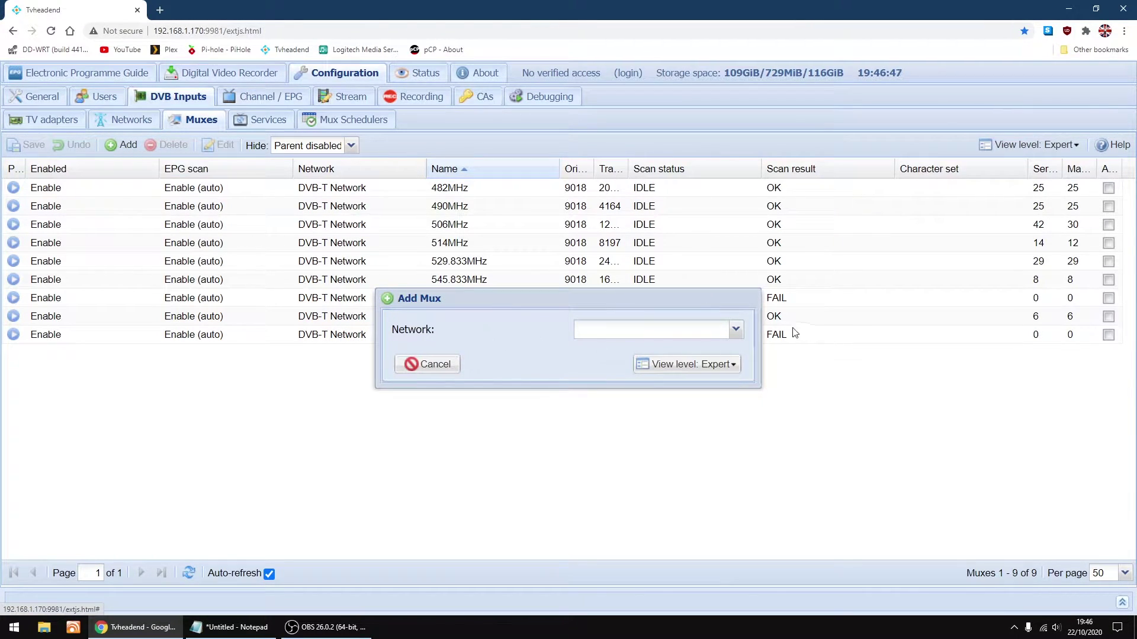
click(734, 330)
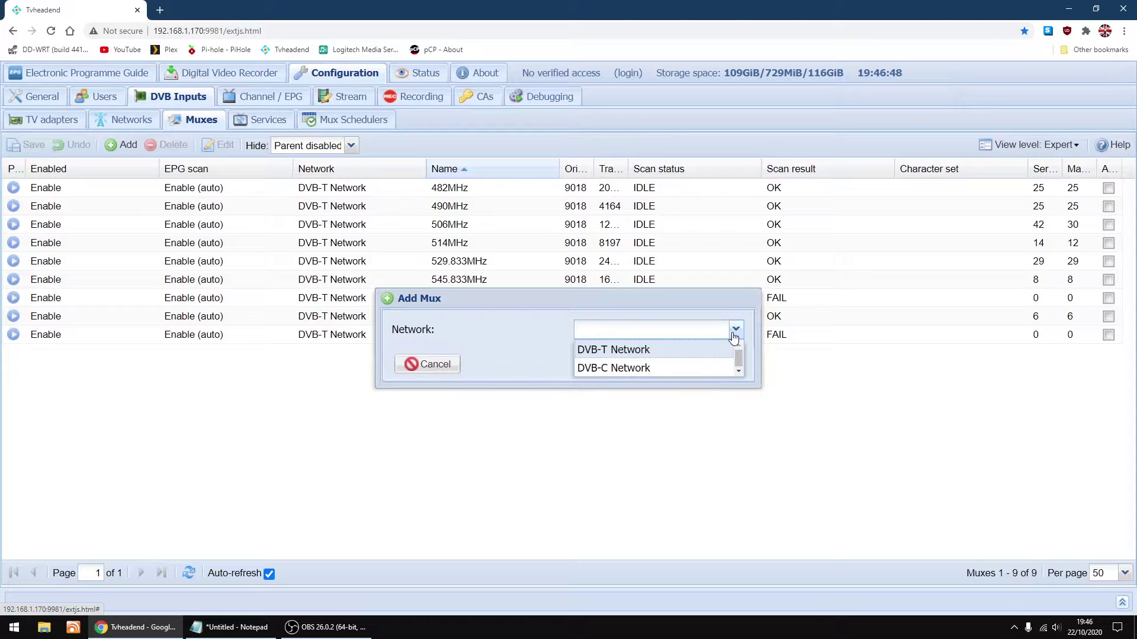
click(598, 354)
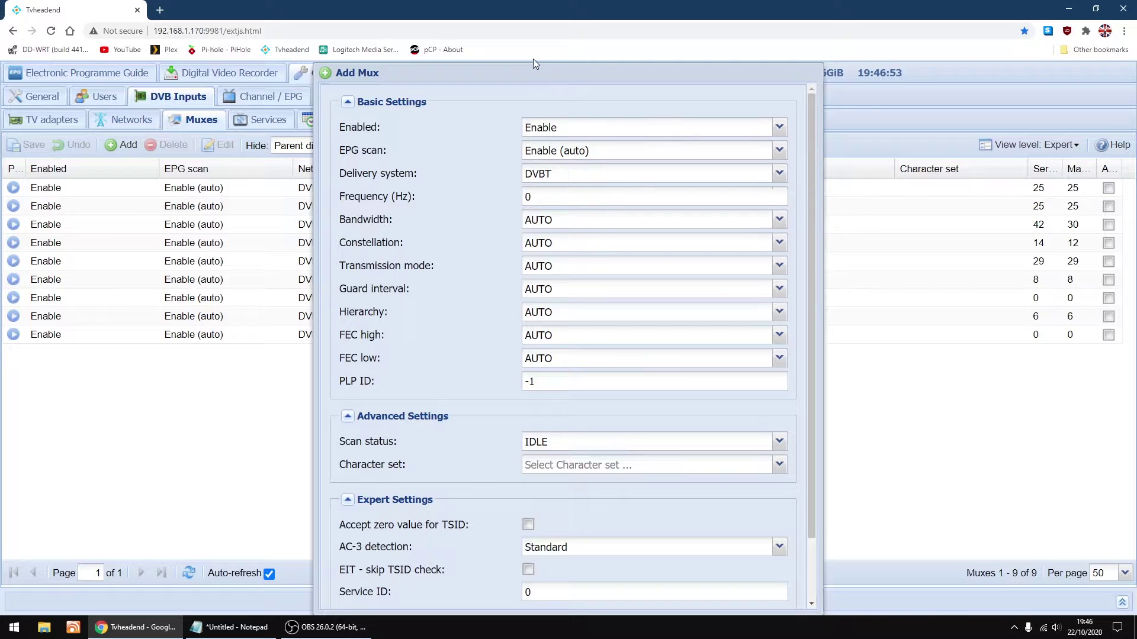
drag(526, 5, 2, 36)
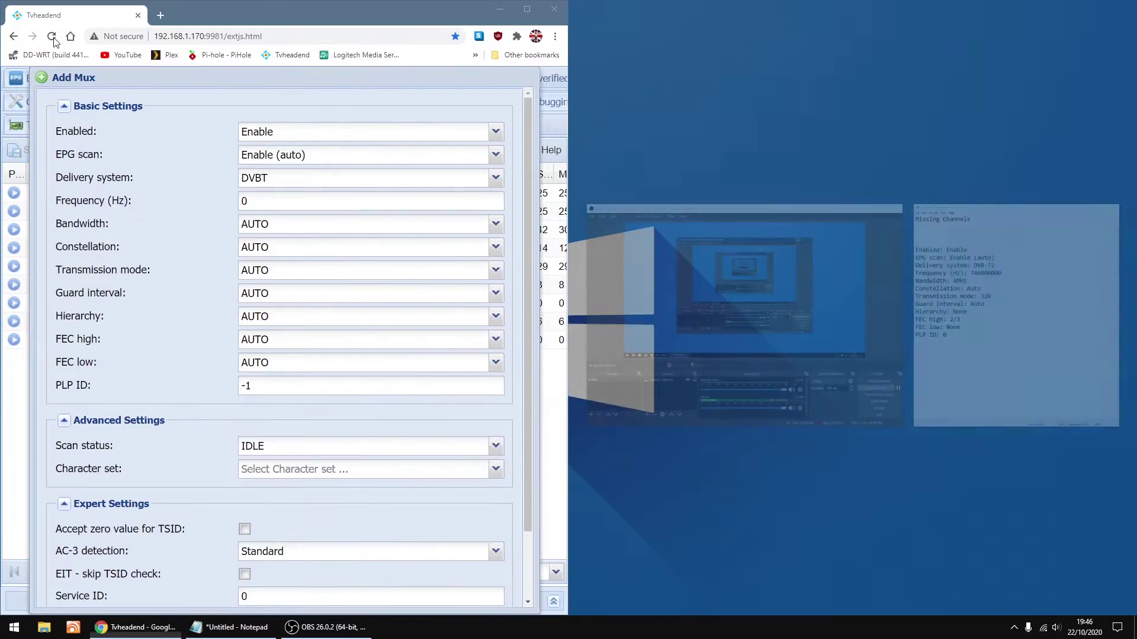
click(977, 267)
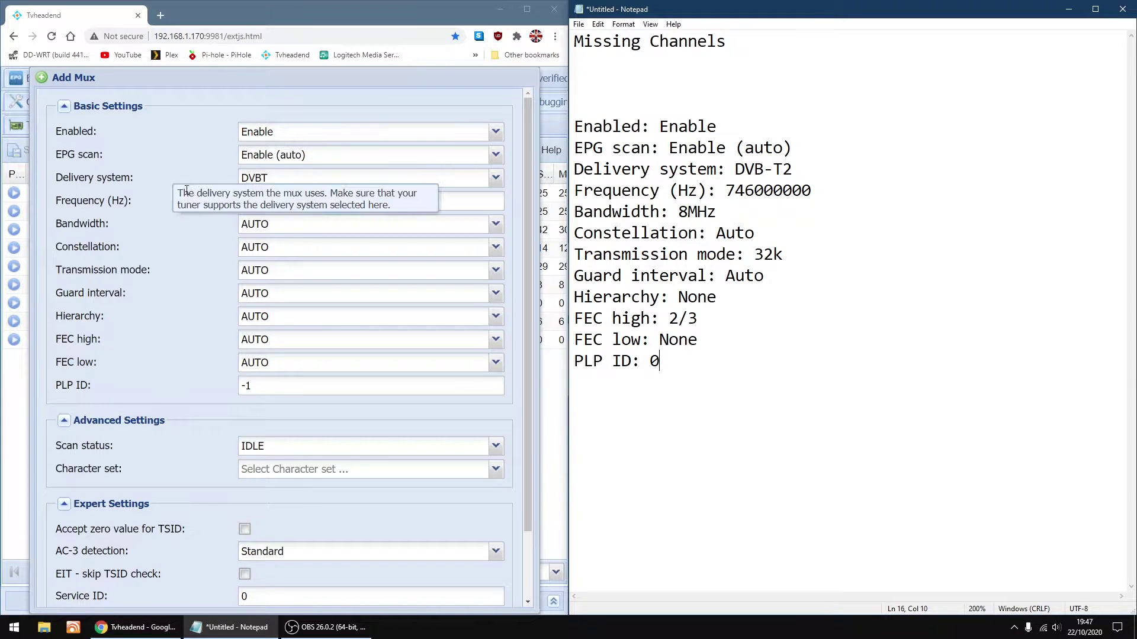
Step: Set delivery system DVB-T2, frequency 746, bandwidth 8MHz and transmission mode 32k
click(496, 179)
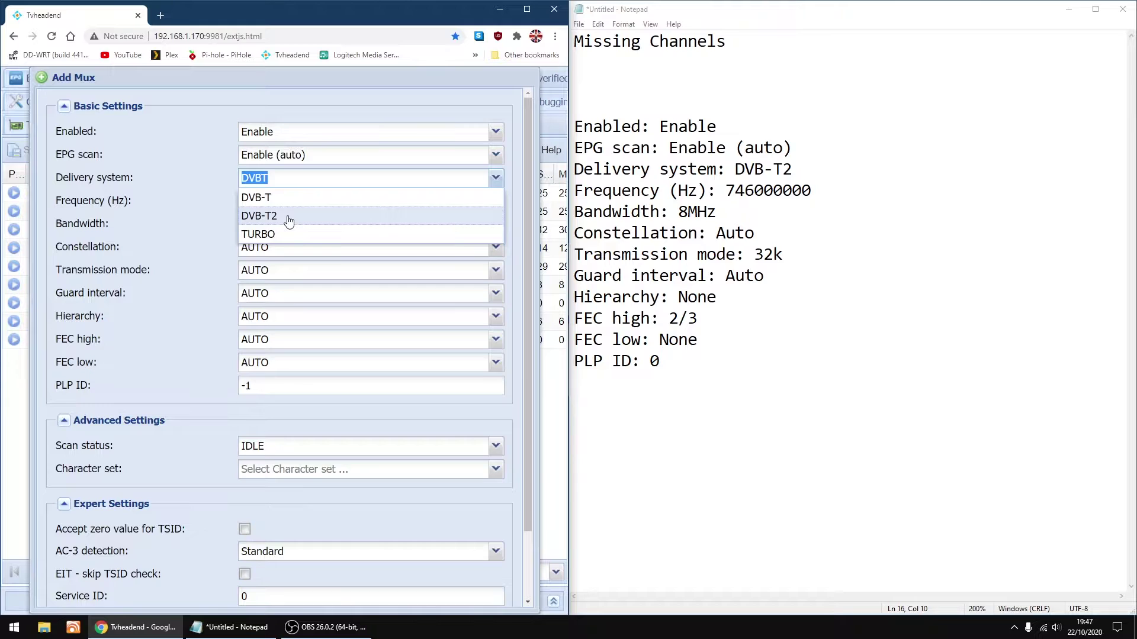
click(289, 217)
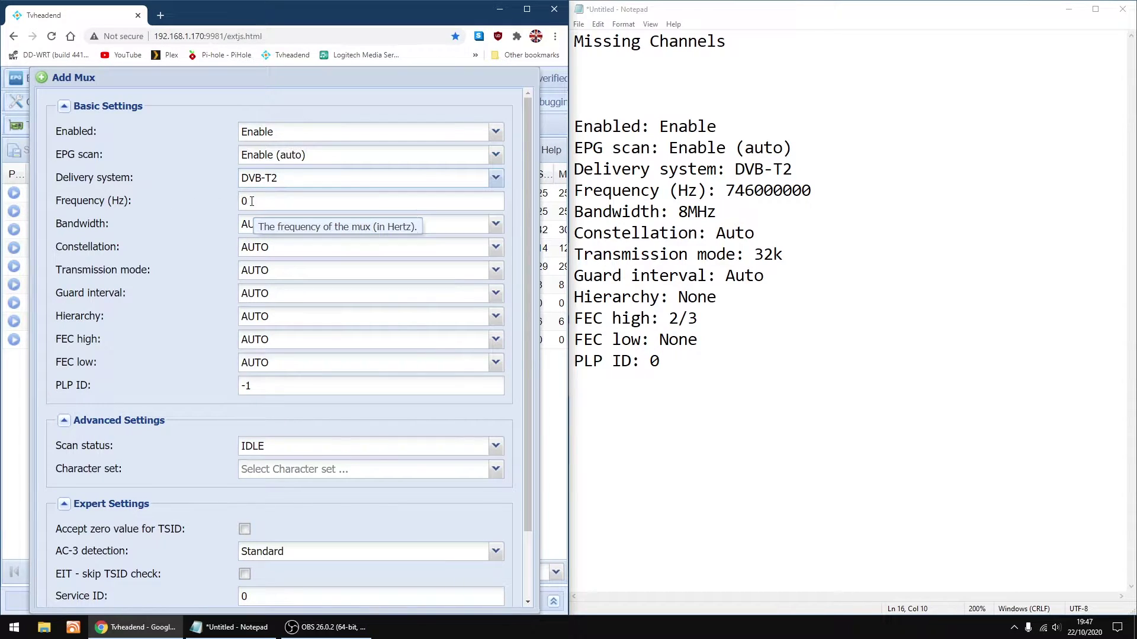
key(Tab)
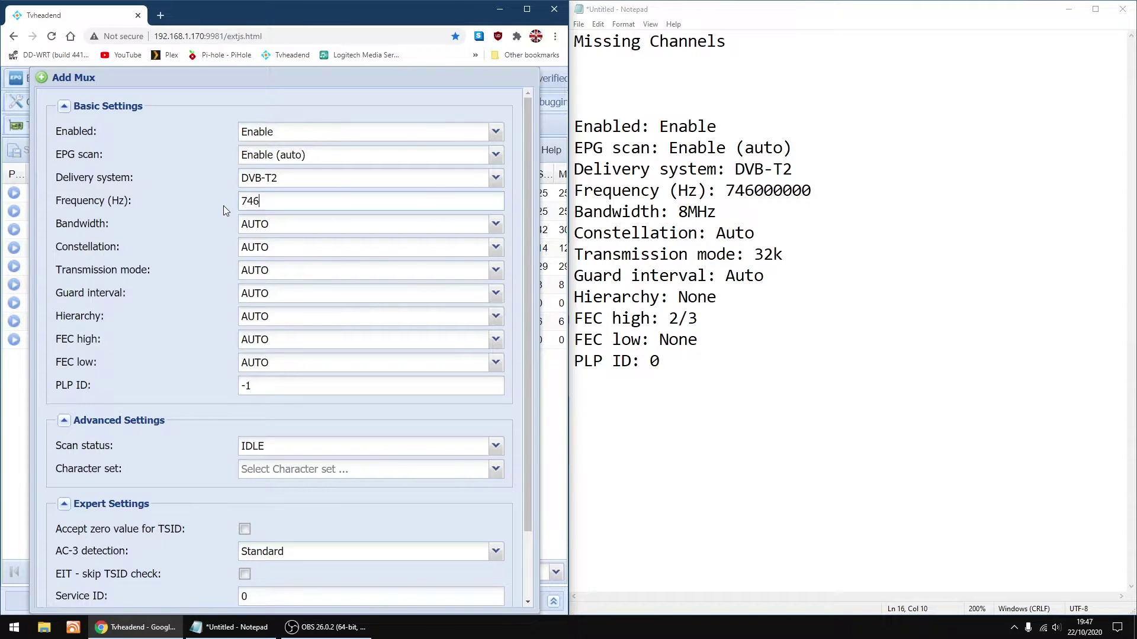
click(495, 228)
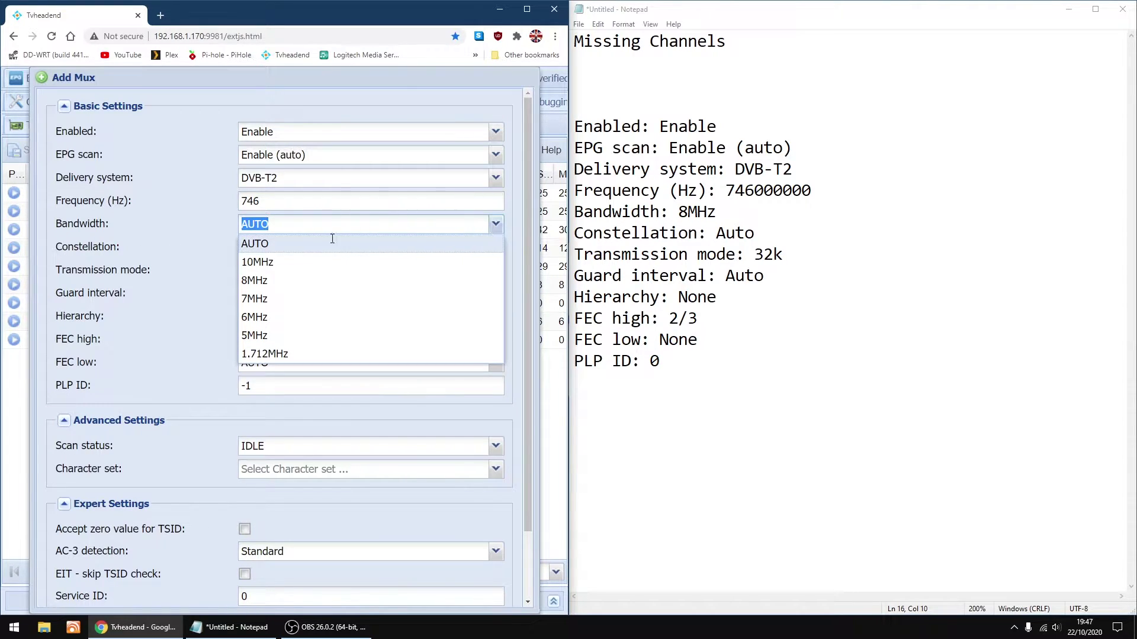
click(275, 282)
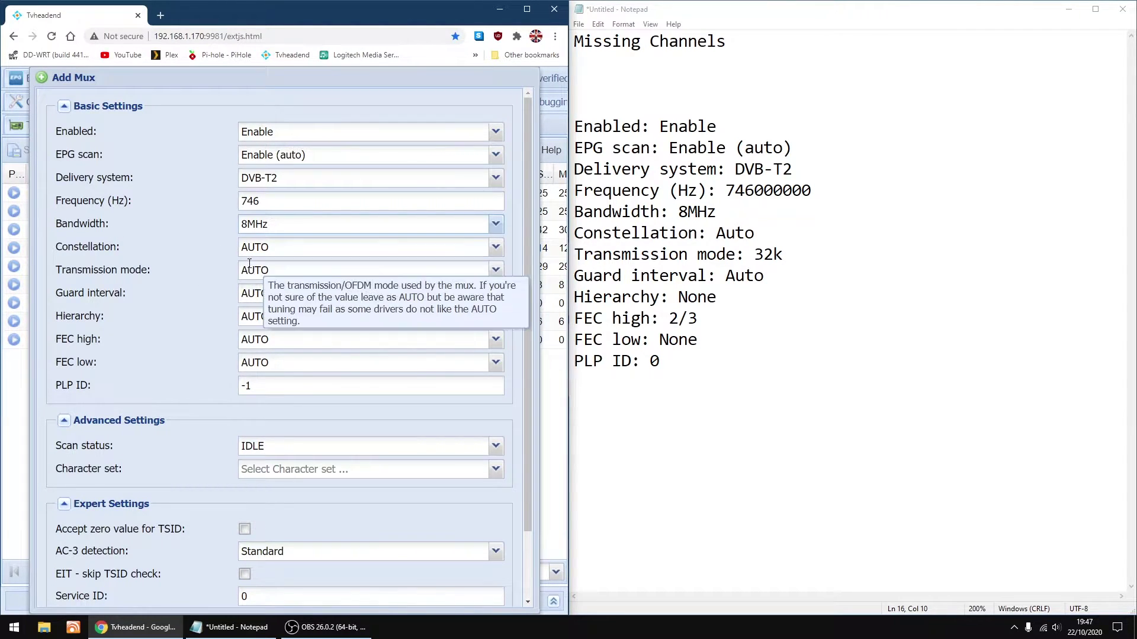
click(495, 270)
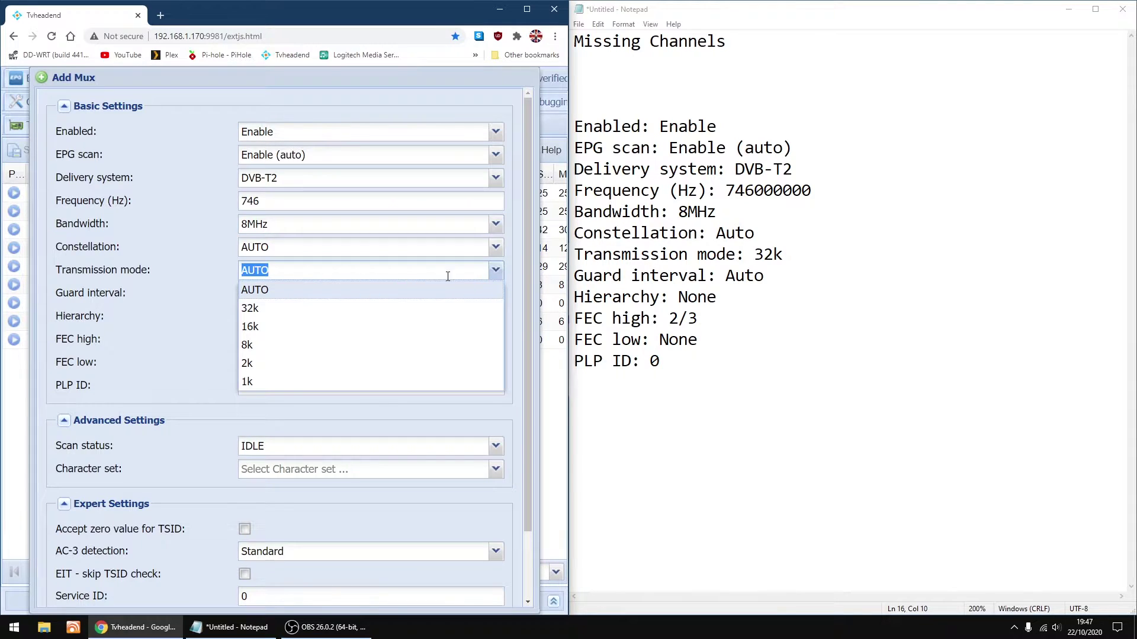
click(293, 308)
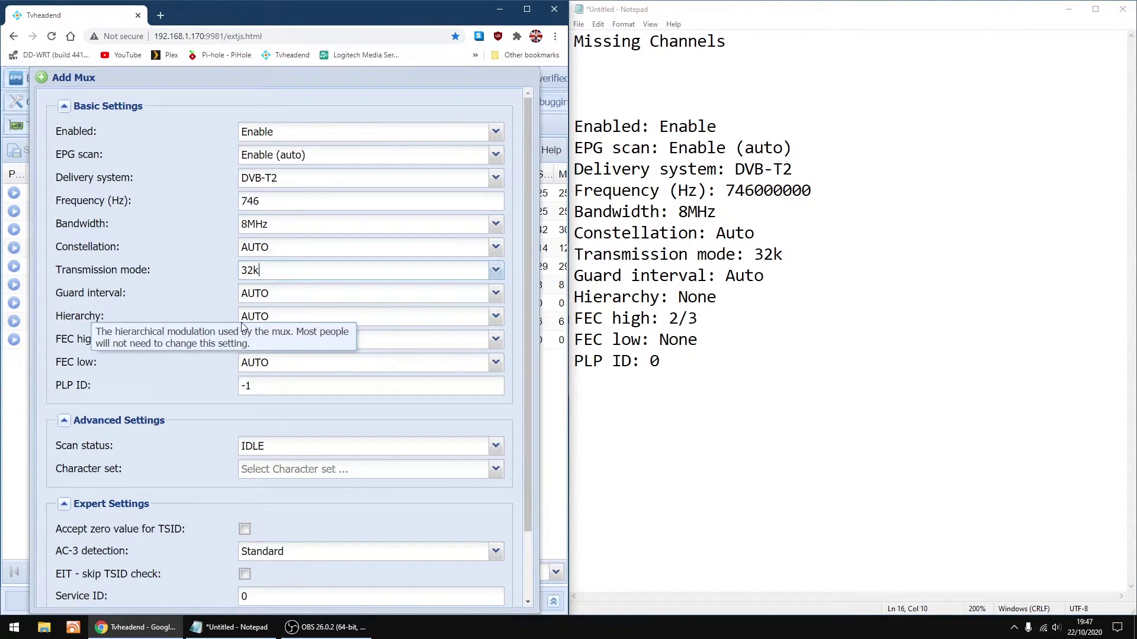
Step: Set the mux hierarchy to NONE and FEC high to 2/3
click(496, 317)
click(267, 354)
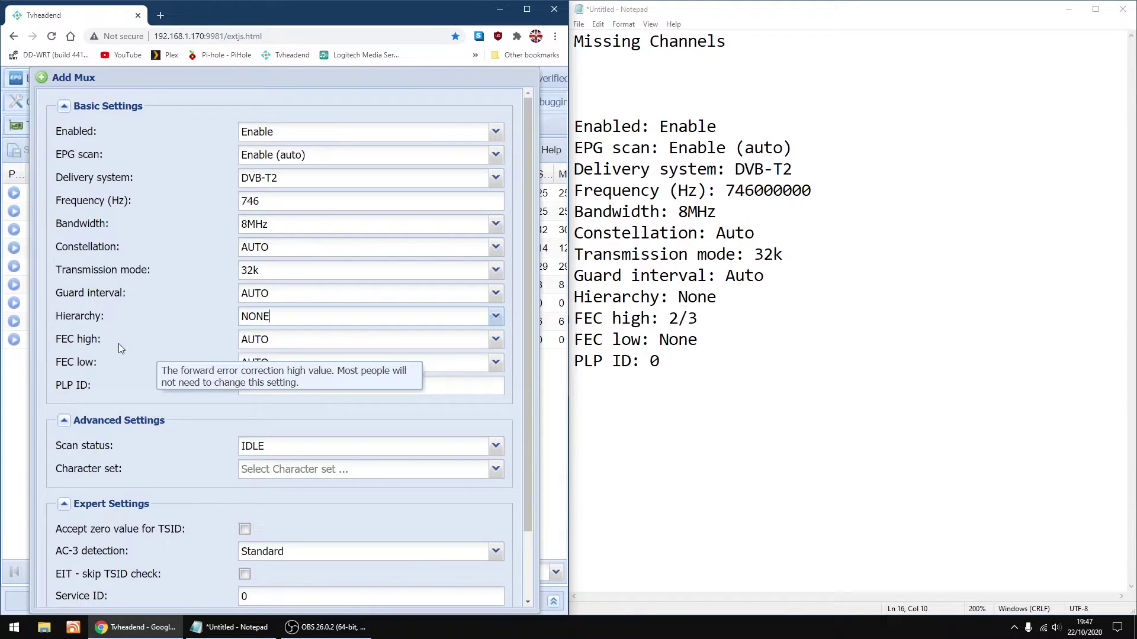
click(498, 340)
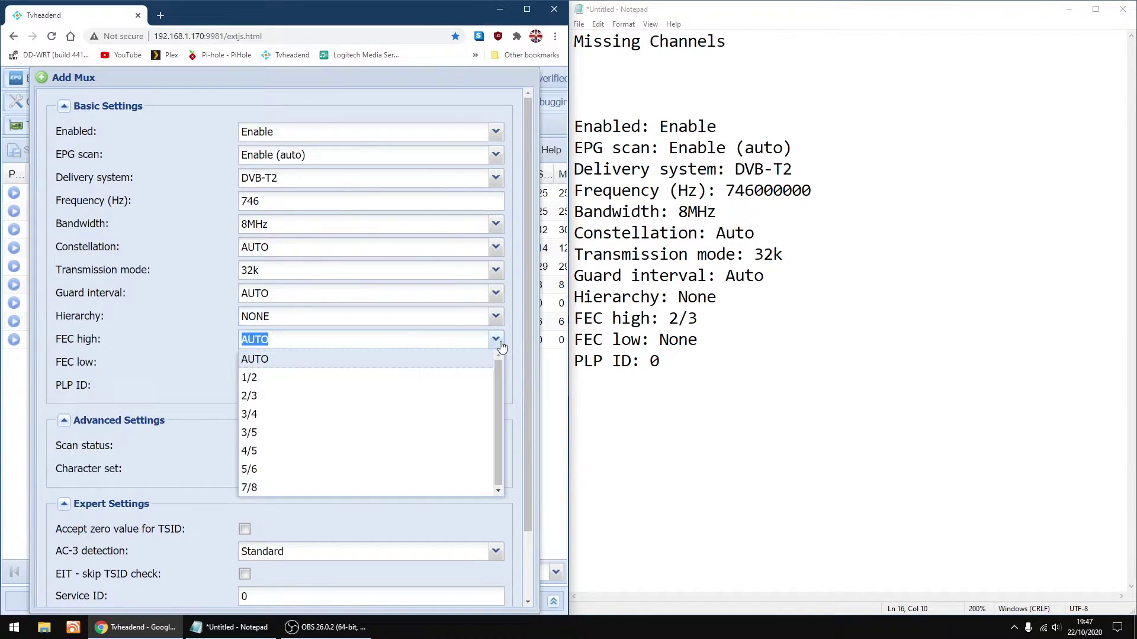
click(272, 397)
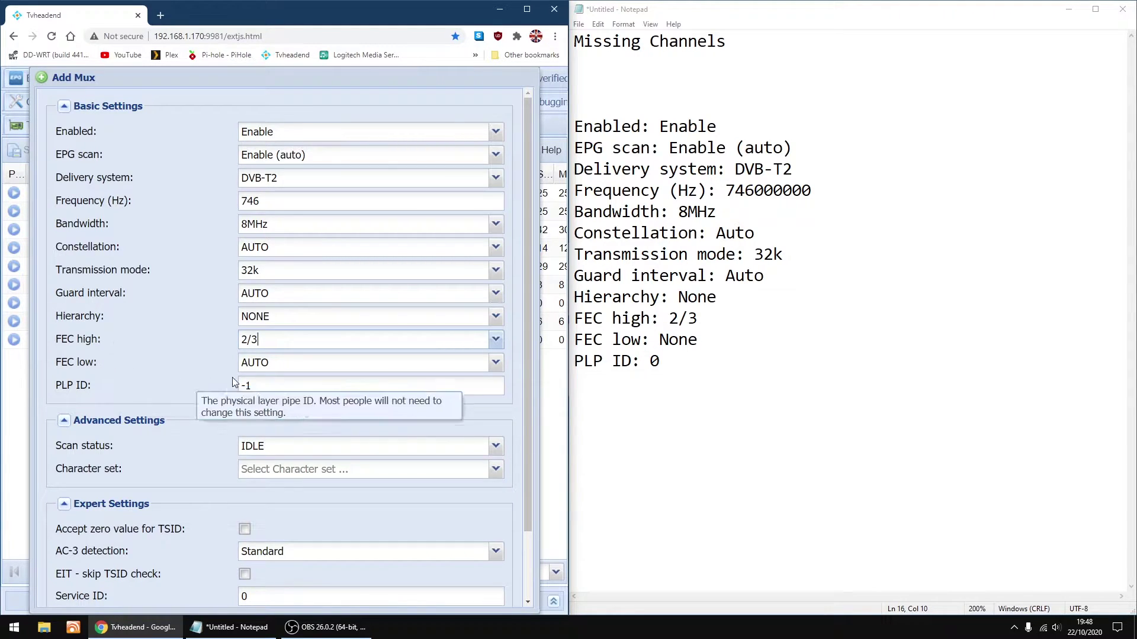
Step: Set FEC low to none and PLP ID to 0, then scroll to the form's end
click(495, 364)
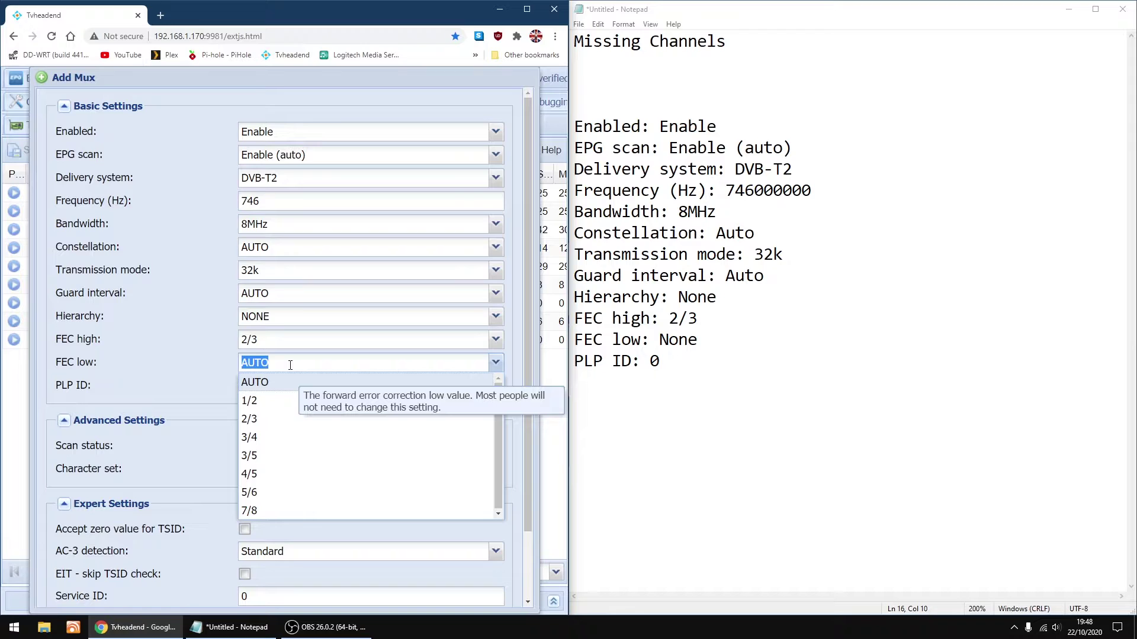
text(none)
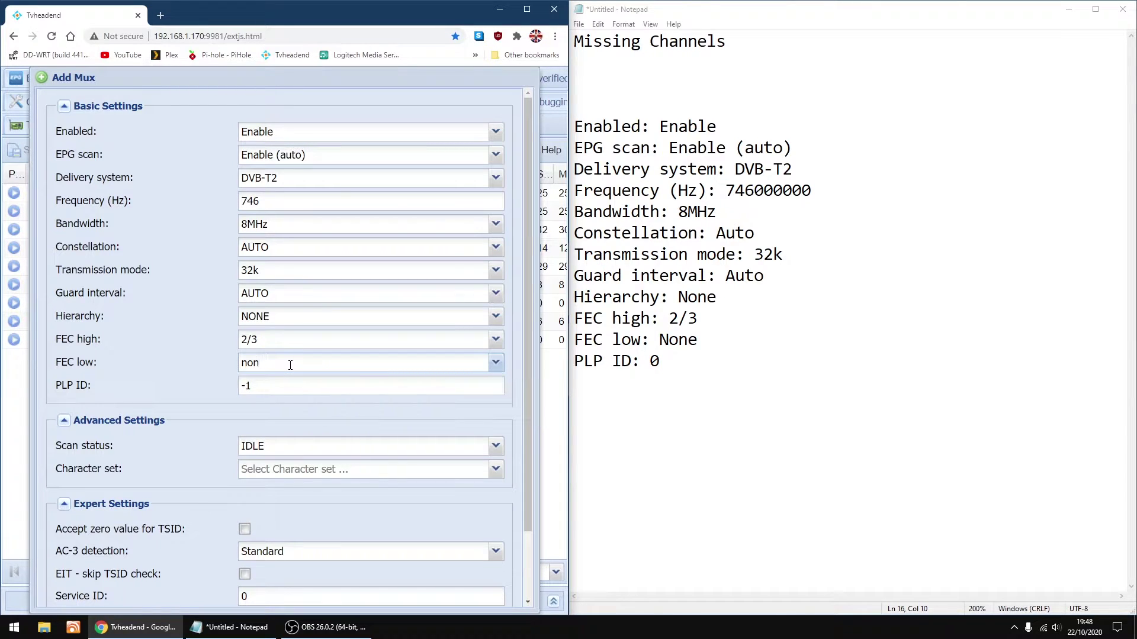
mouse_move(142, 382)
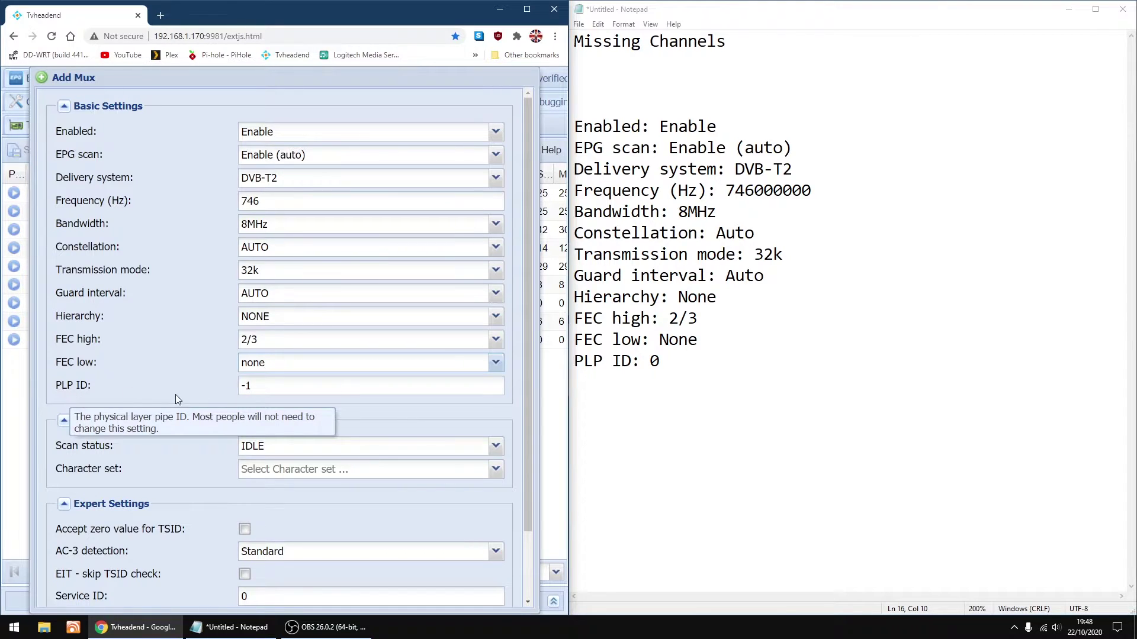
key(Tab)
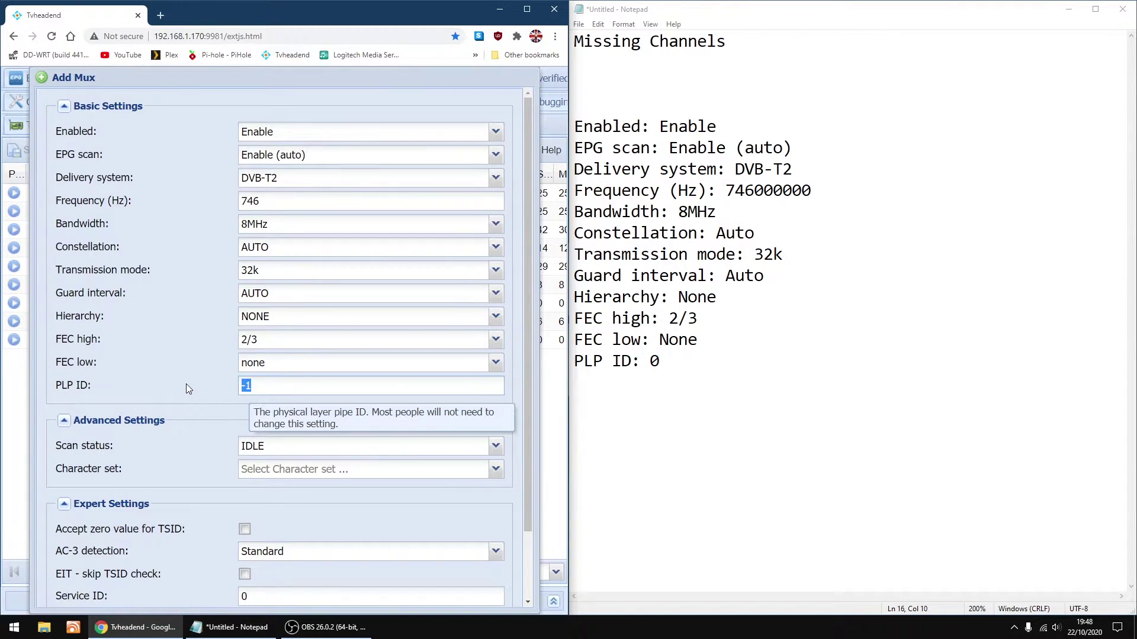
text(0)
scroll(183, 350, down, 2)
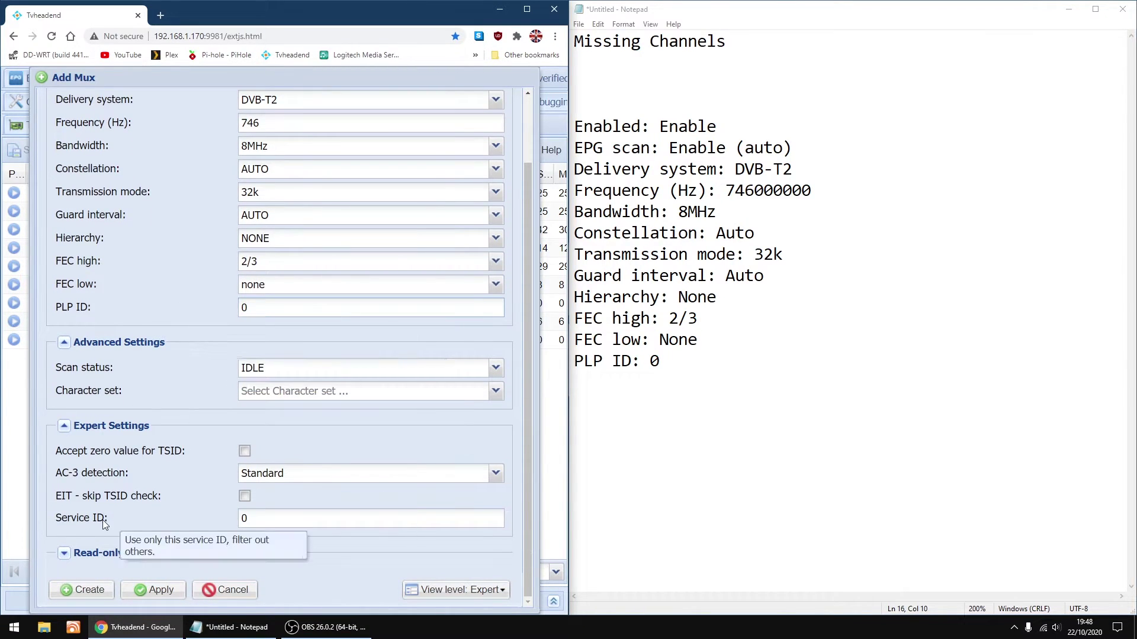
Step: Create the 746MHz mux and maximize the browser to follow its scan
click(94, 590)
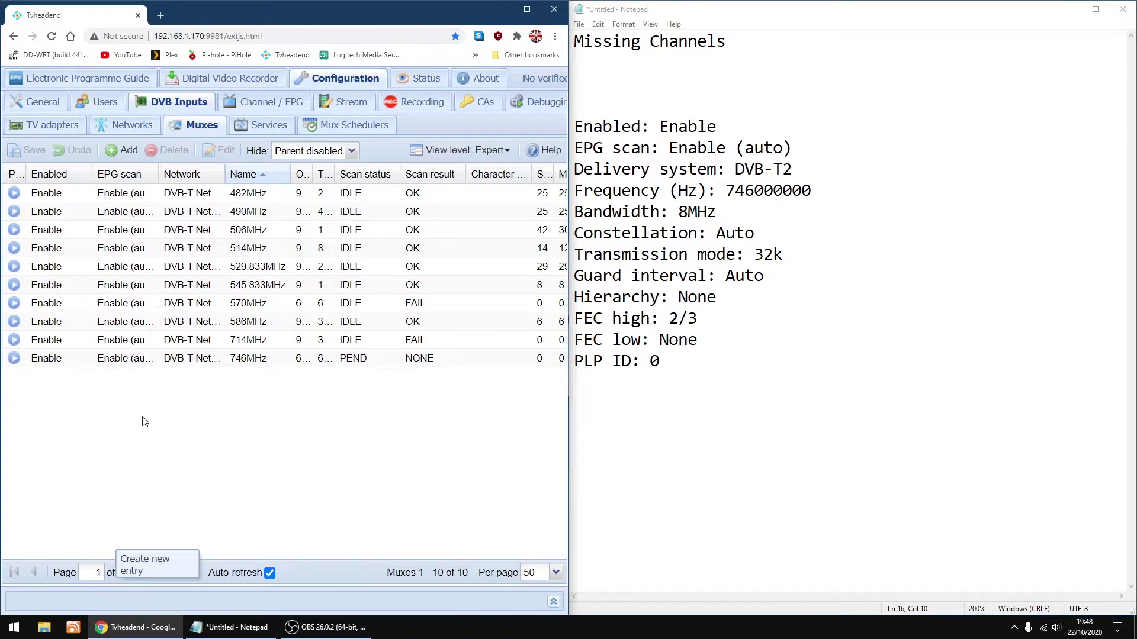
click(526, 9)
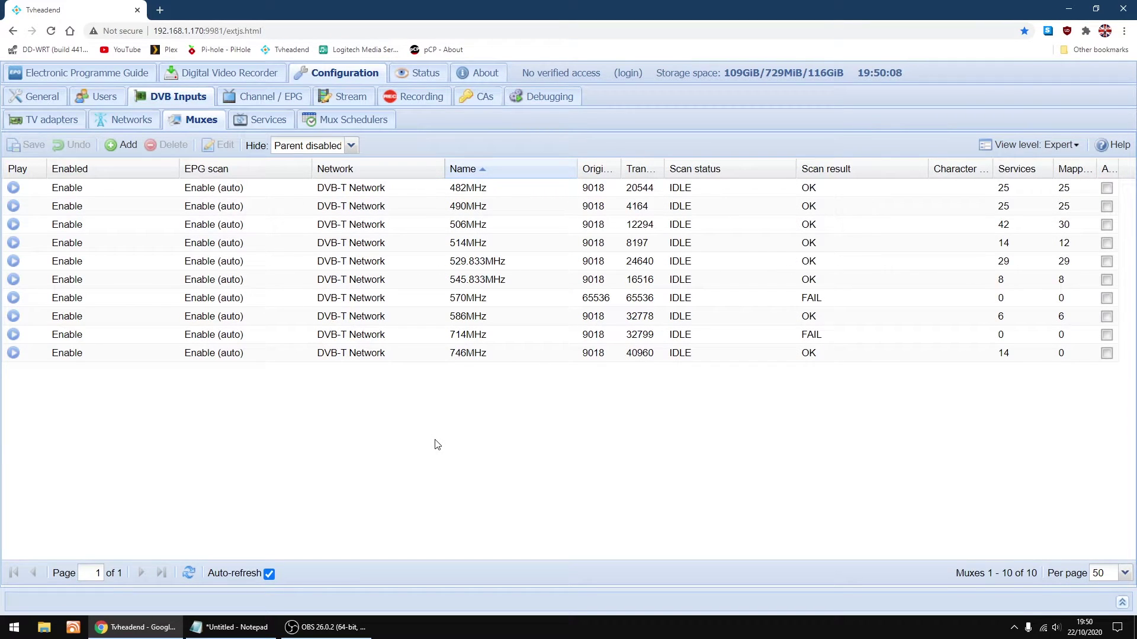
Step: Force a rescan of all muxes on the DVB-T Network from the Networks list
click(121, 123)
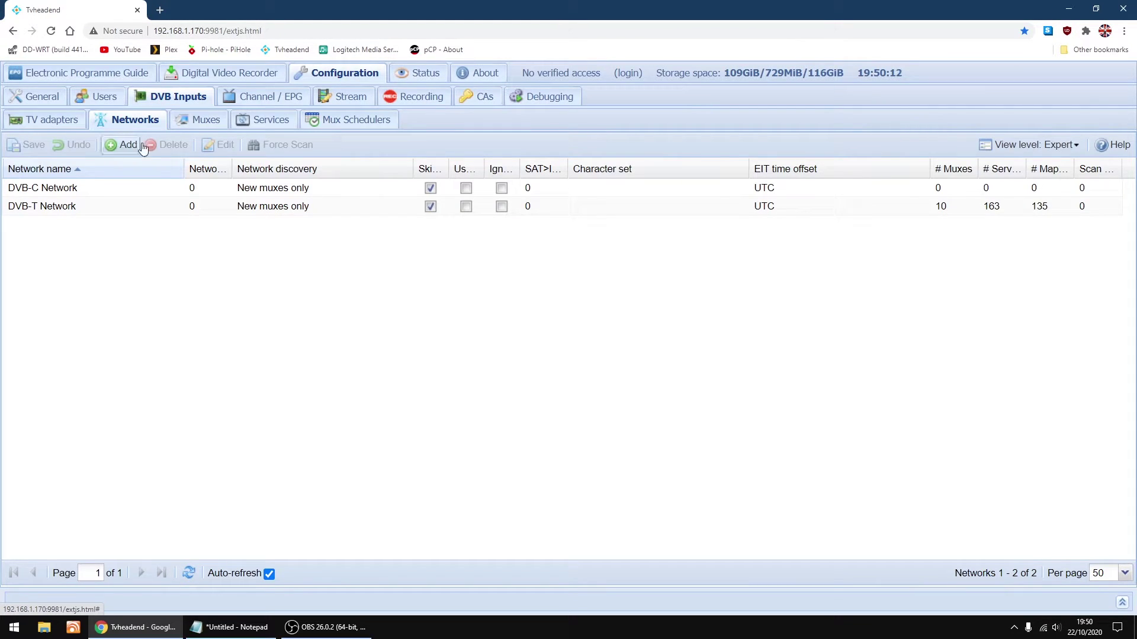
click(52, 208)
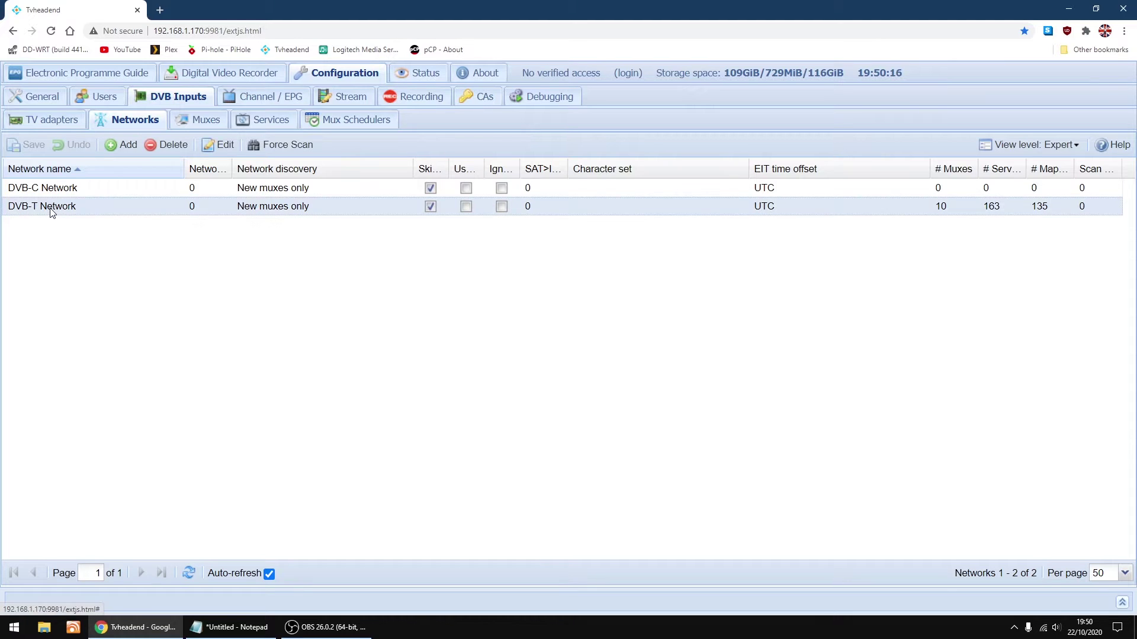
click(285, 147)
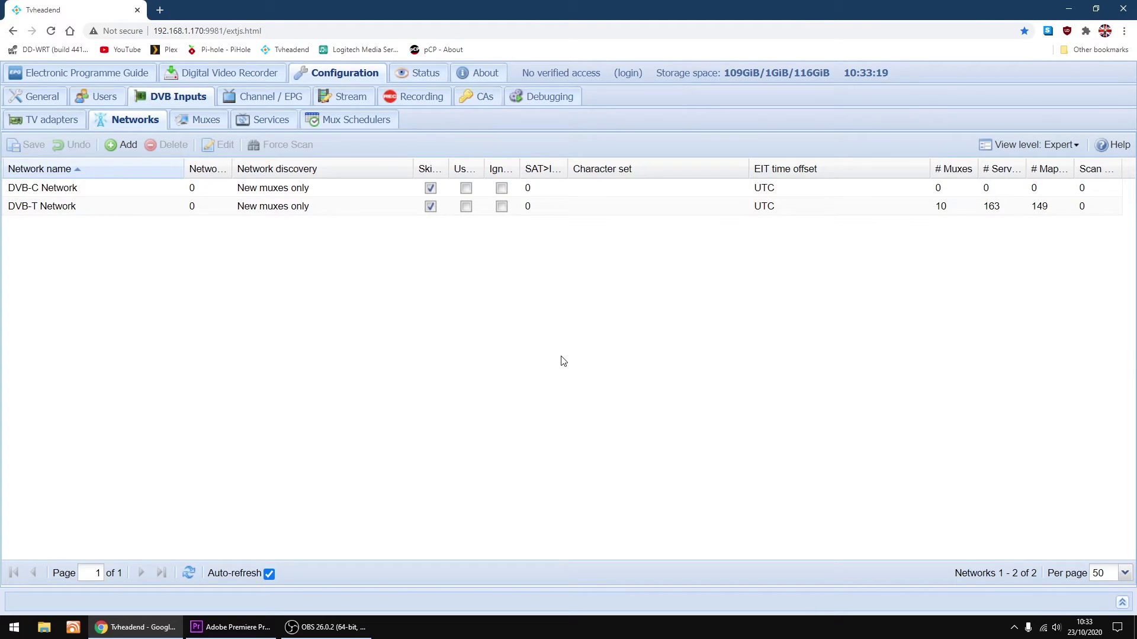
Step: Run Map all services from the Services list to map the scanned services to channels
click(267, 122)
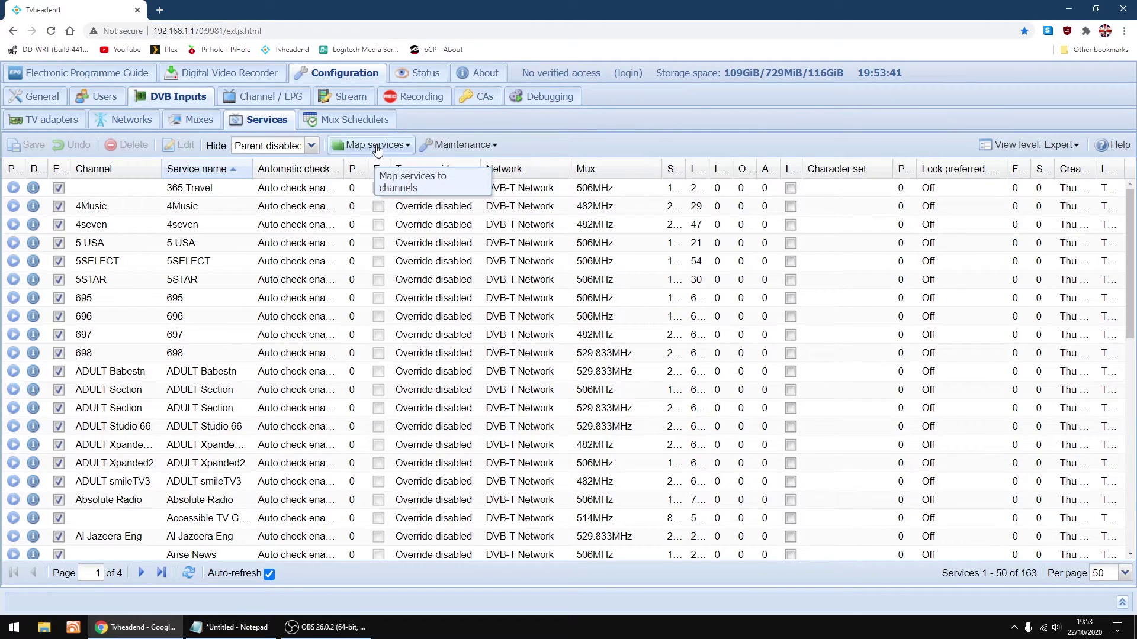
click(377, 145)
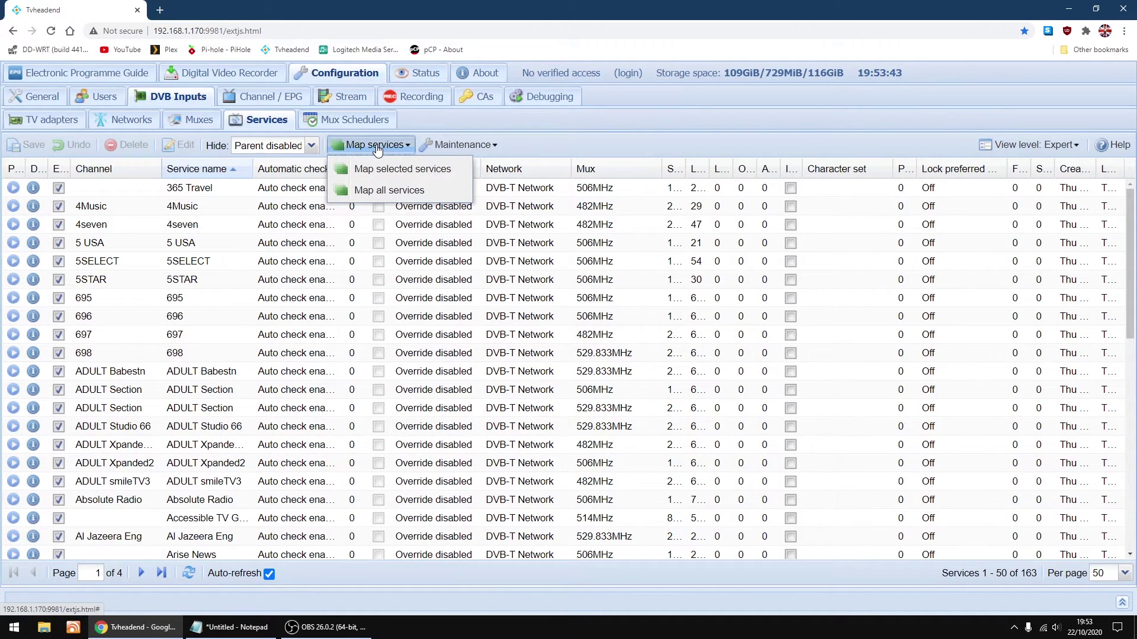
click(381, 190)
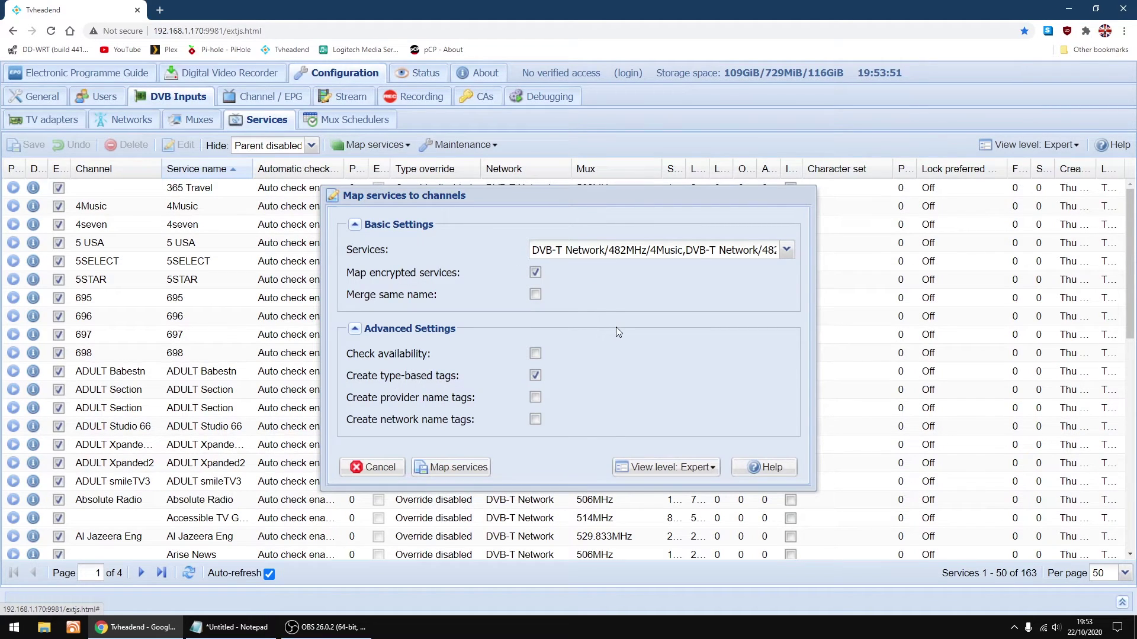
click(459, 472)
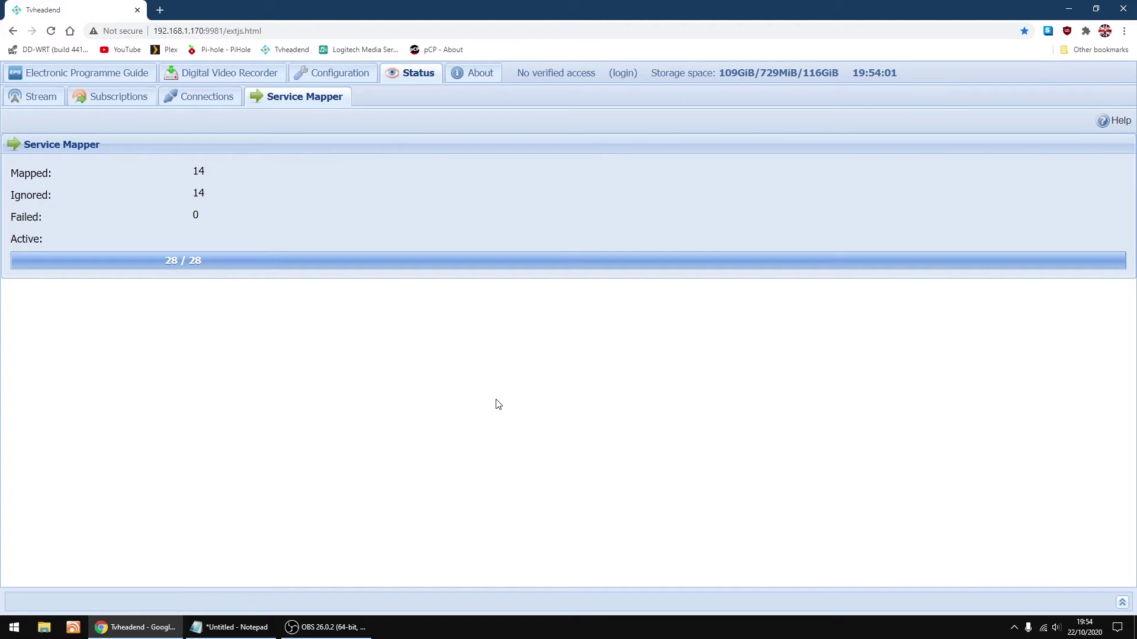
Step: Reset the programme guide filters and show only HDTV programmes airing now
click(83, 74)
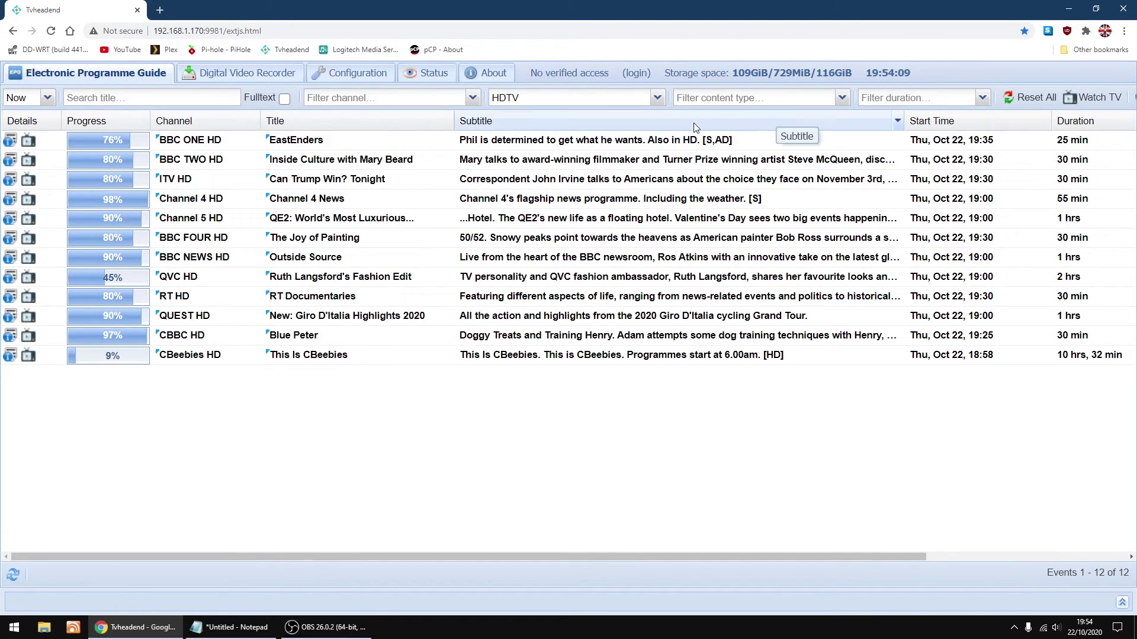
click(1004, 99)
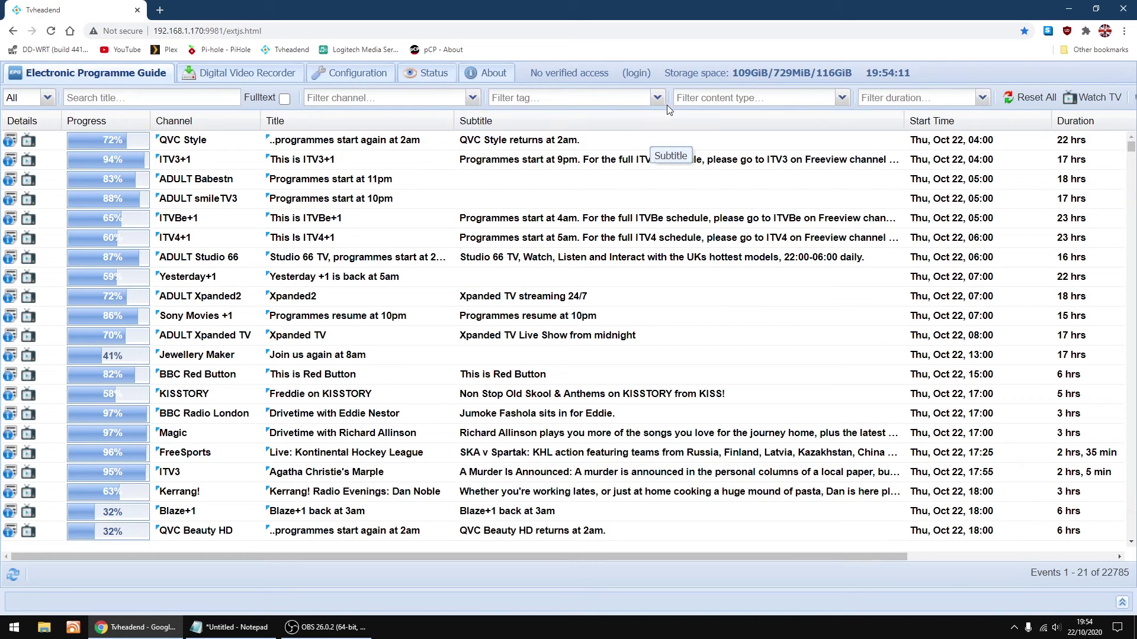
click(658, 98)
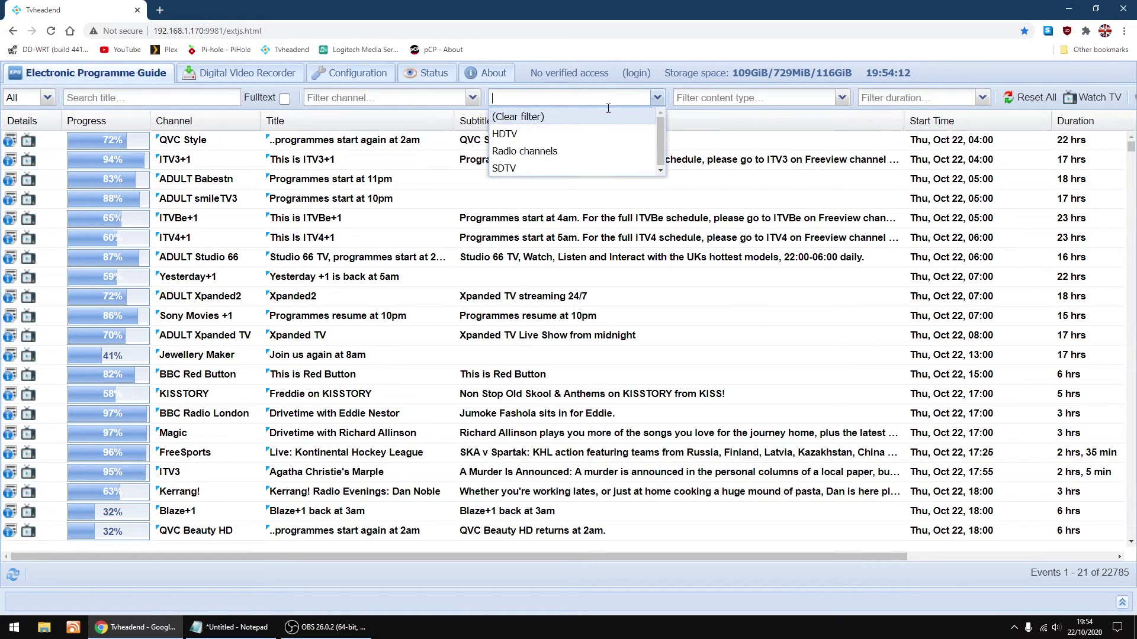
click(536, 131)
click(47, 98)
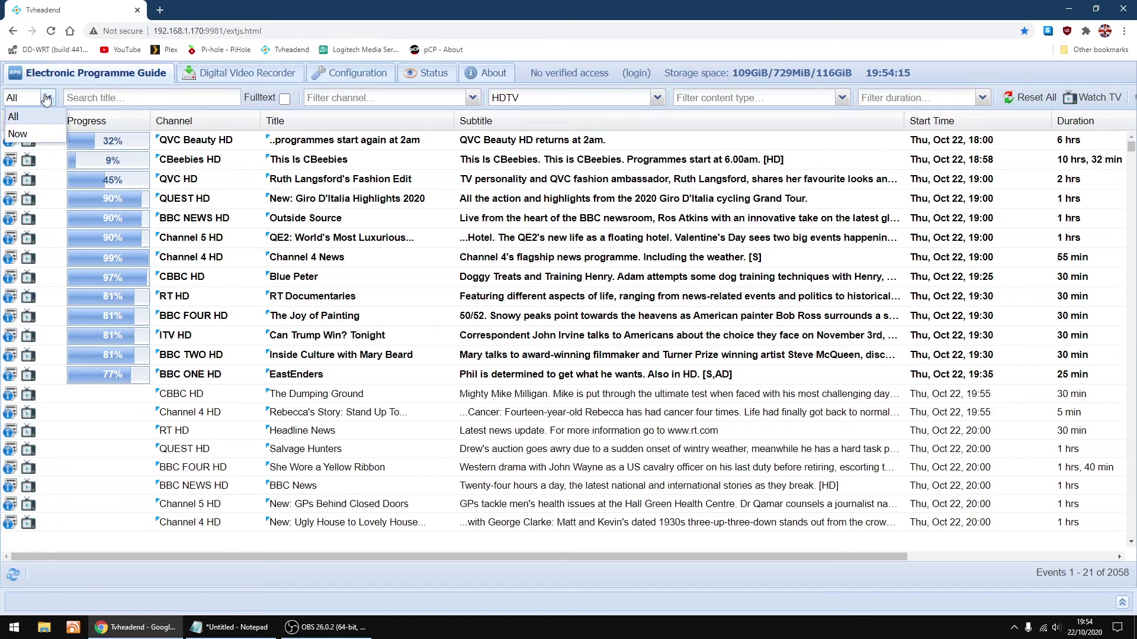
click(19, 135)
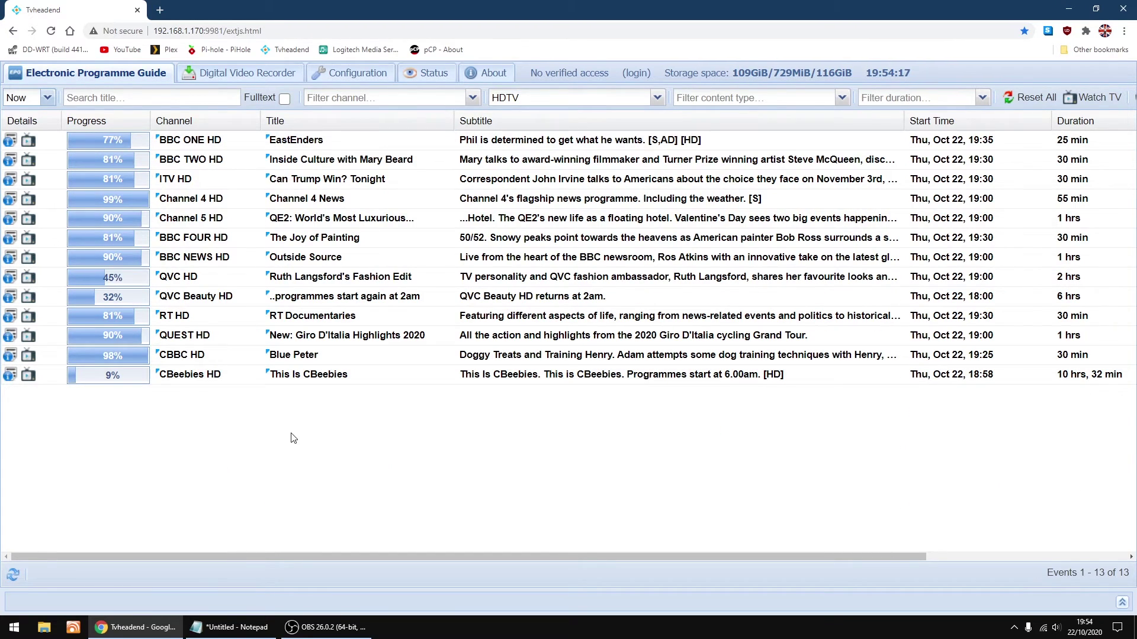